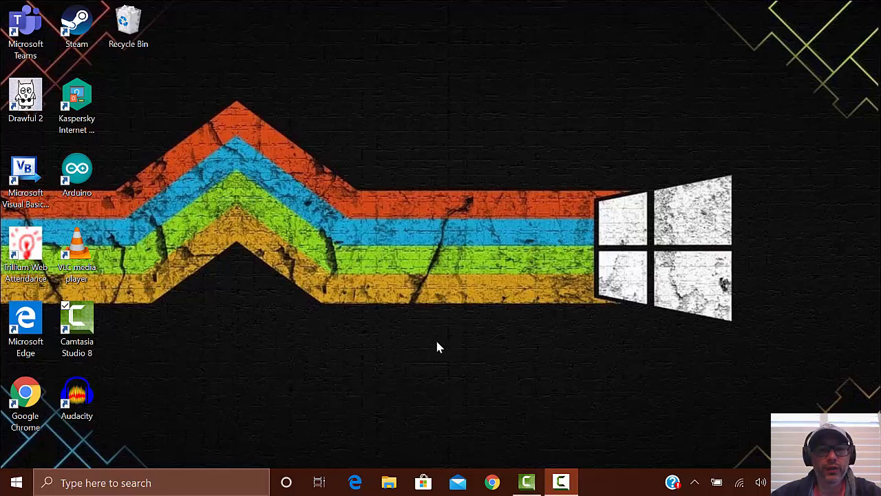
Step: Open Chrome, search for "oracle jdk", and open Oracle's Java SE Downloads page
left_click(492, 482)
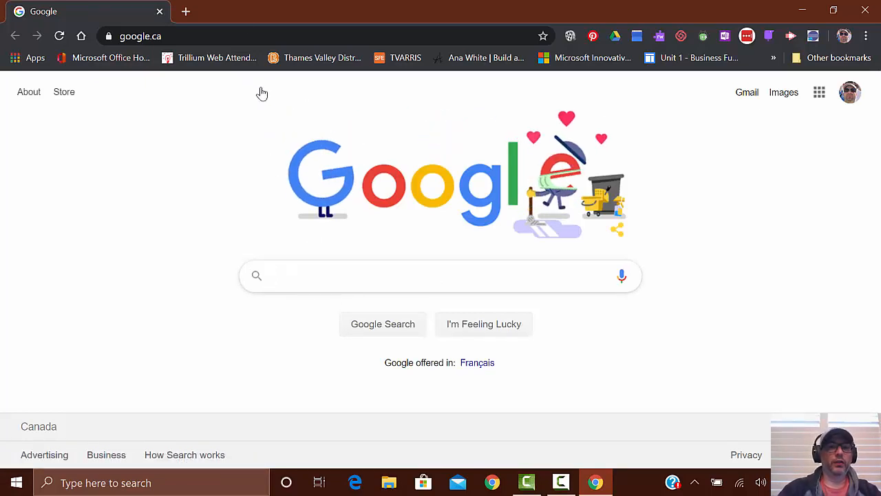
left_click(213, 42)
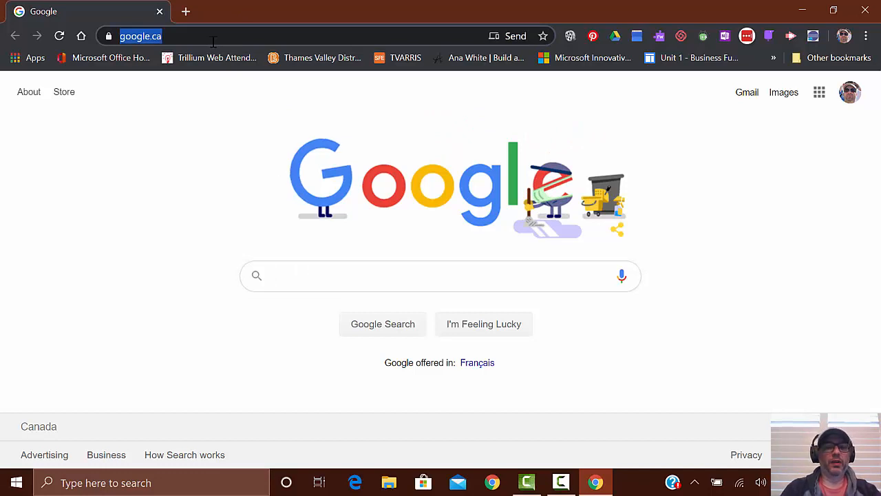
type("oracle jdk")
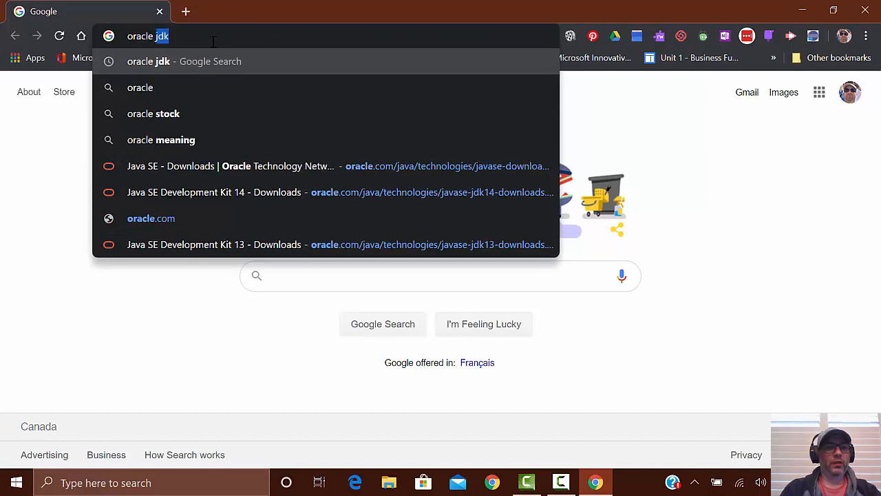
key("Return")
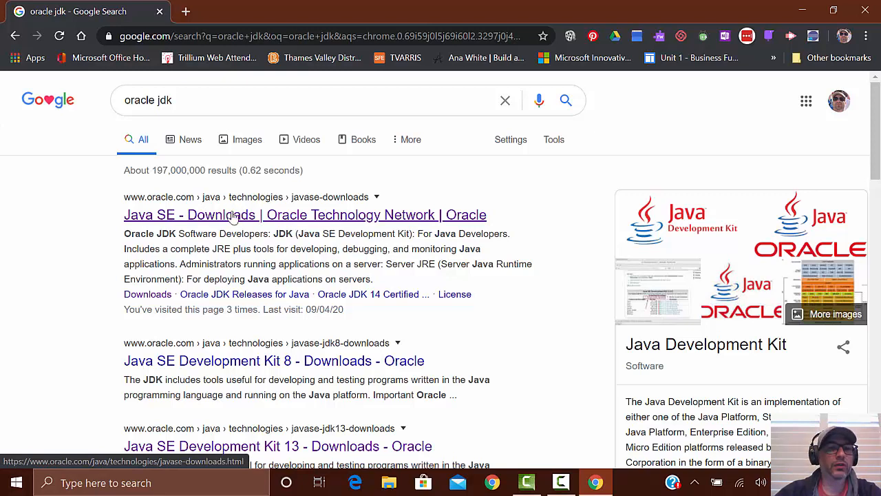
left_click(254, 216)
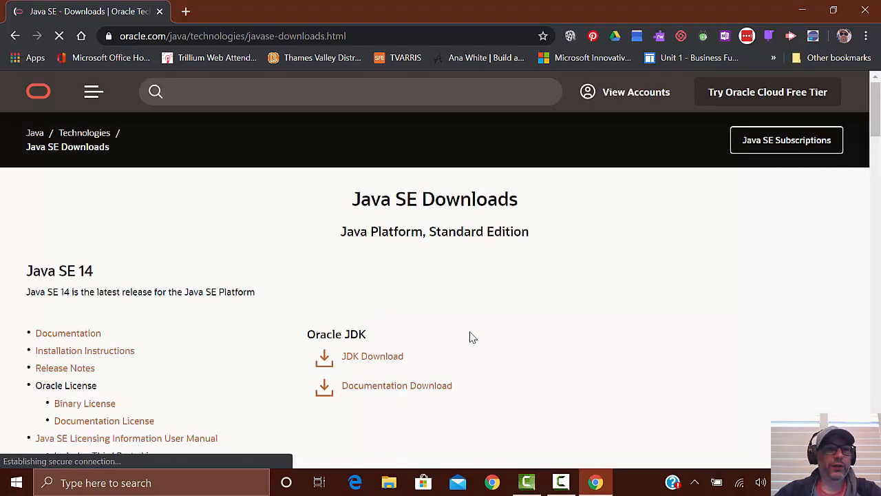
Step: Open the Oracle JDK download page for Java SE 13
scroll(458, 338, "down", 2)
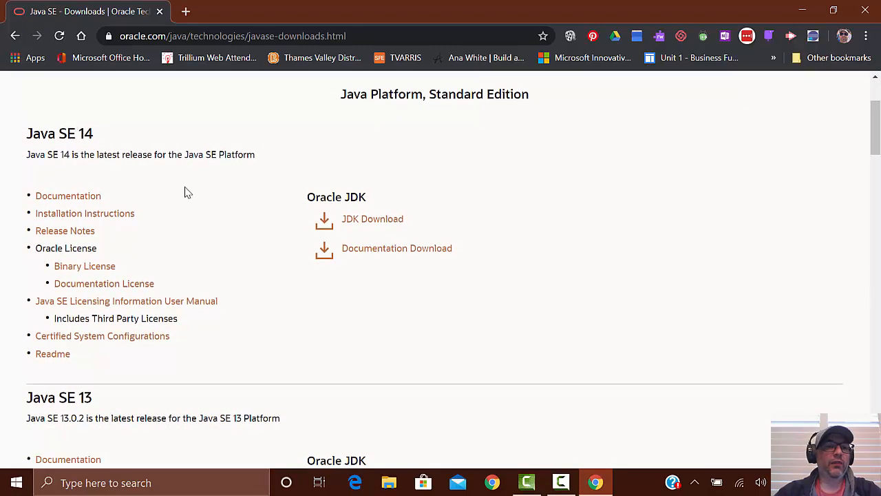
scroll(252, 242, "down", 2)
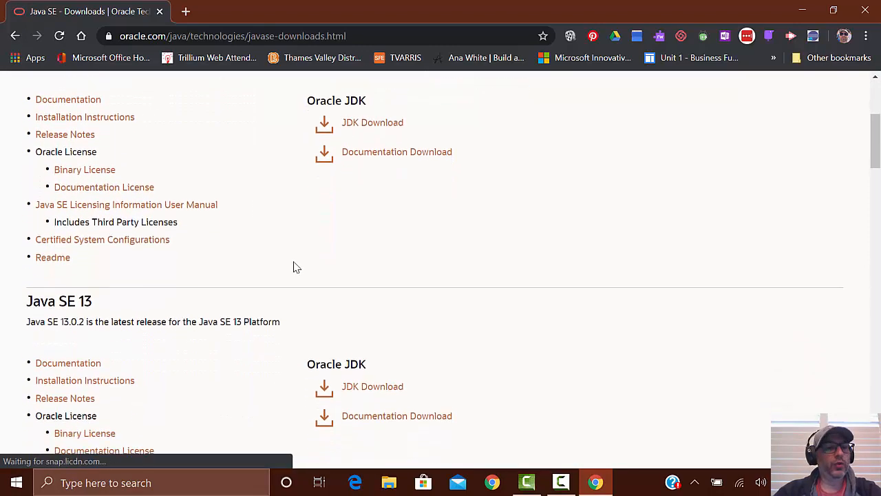
scroll(271, 297, "up", 2)
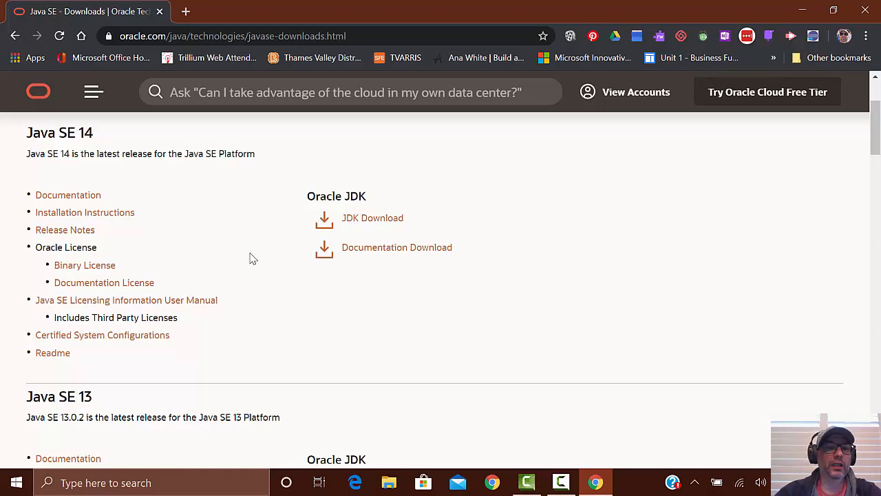
scroll(251, 258, "down", 2)
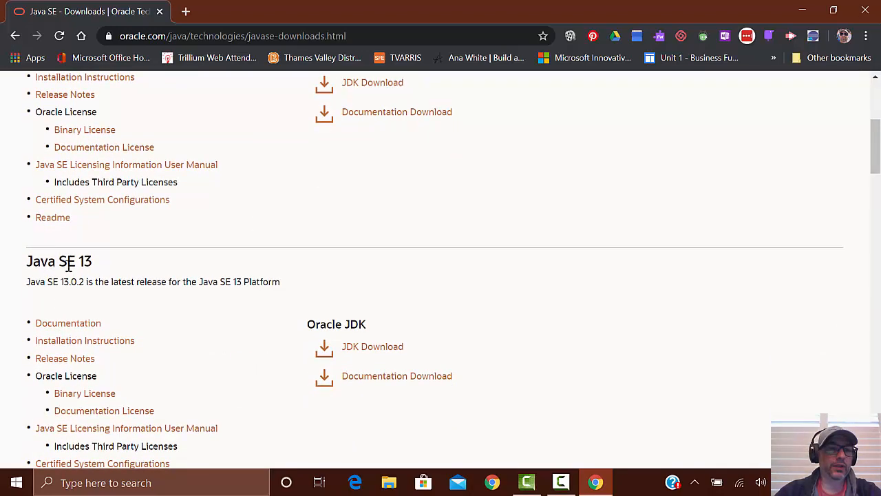
left_click(377, 353)
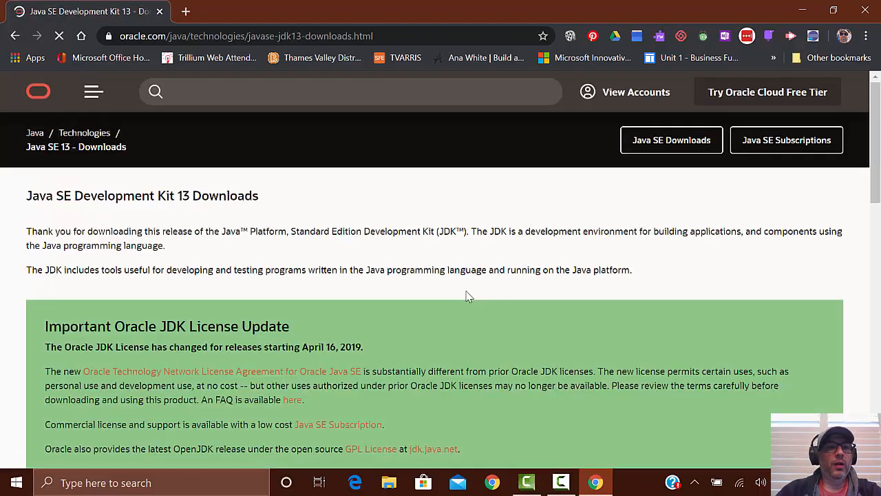
Step: Choose the Windows x64 installer jdk-13.0.2_windows-x64_bin.exe, accept the Oracle license agreement, and dismiss the download dialog
scroll(404, 261, "down", 2)
scroll(426, 300, "down", 2)
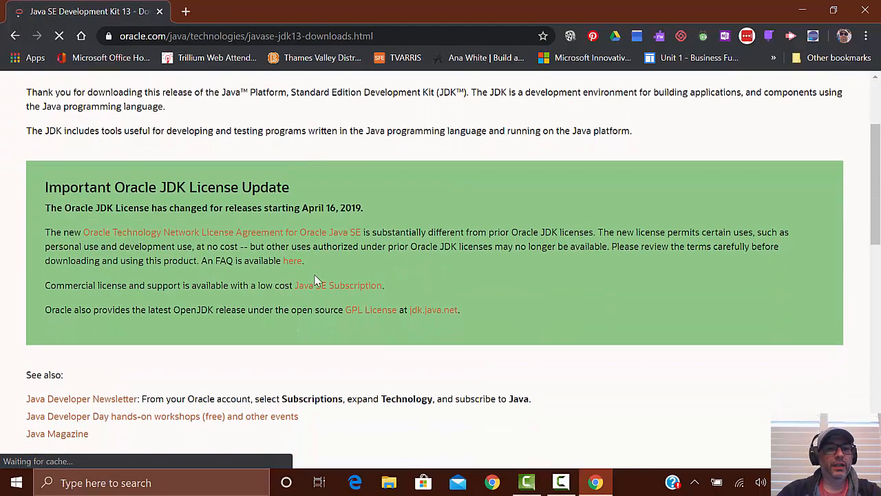
scroll(386, 227, "down", 4)
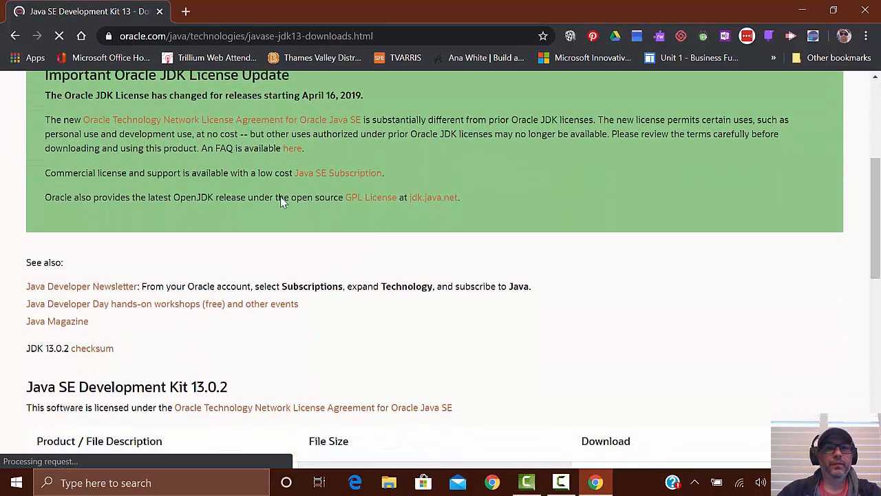
scroll(406, 248, "down", 3)
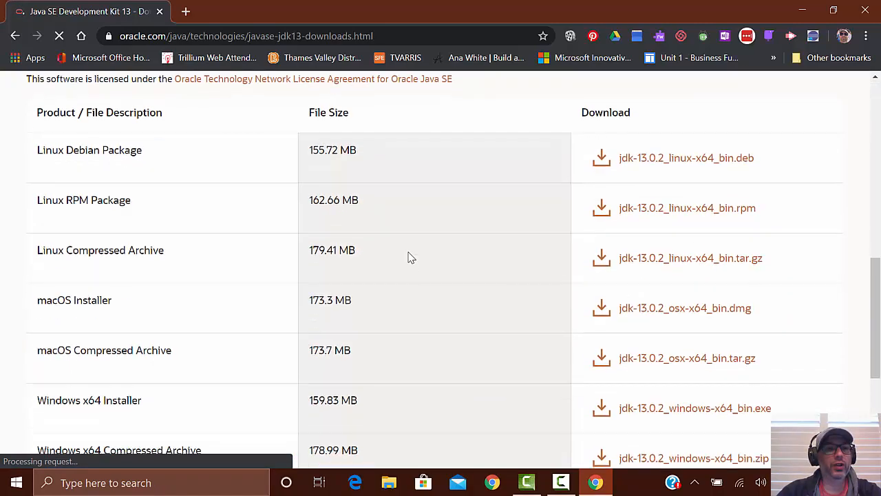
scroll(435, 314, "up", 1)
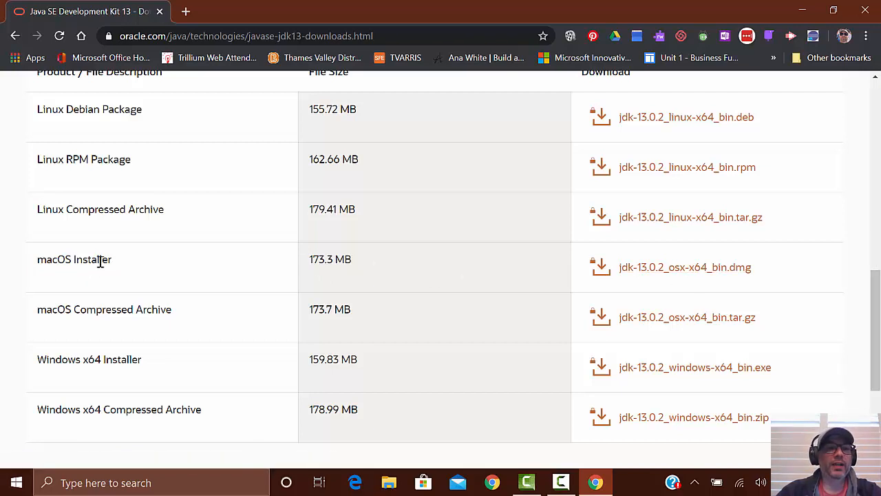
scroll(693, 283, "down", 1)
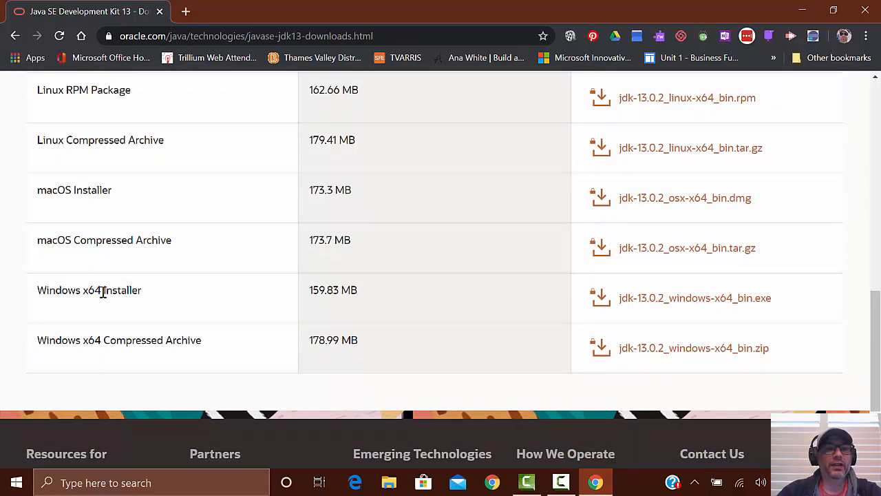
left_click(698, 304)
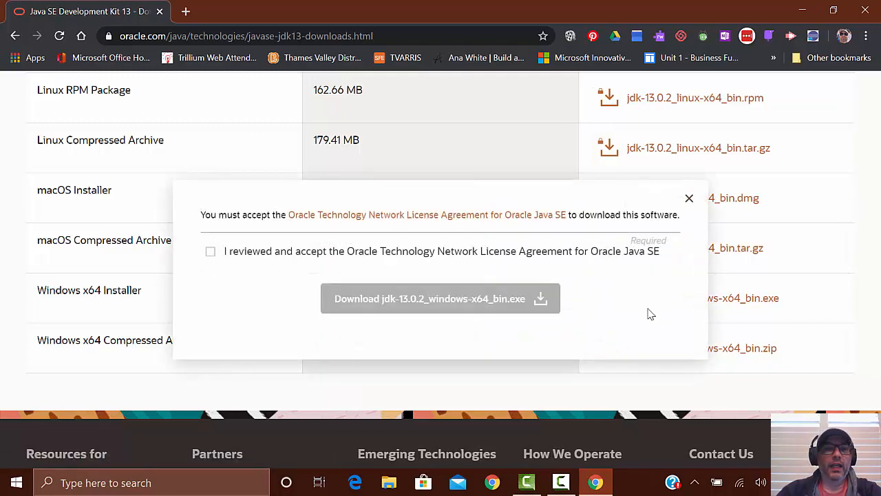
left_click(210, 252)
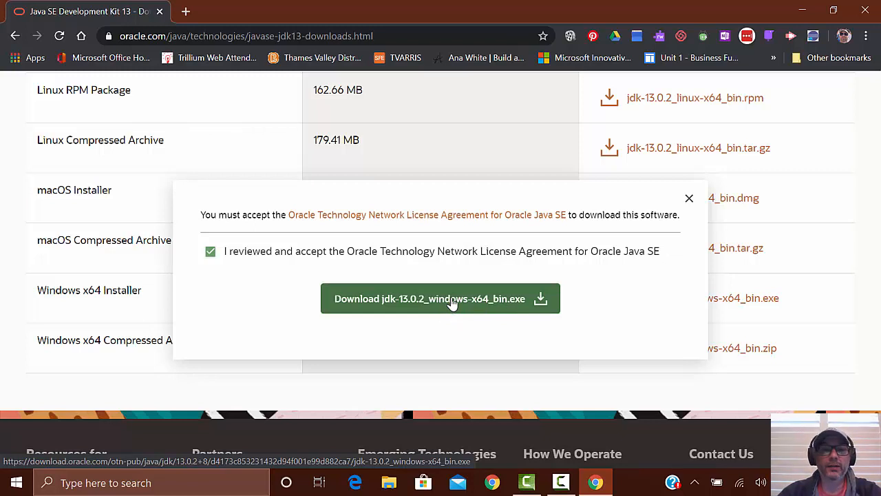
left_click(688, 198)
Step: Search the web for "Apache netbeans 11.1" and open the Downloading Apache NetBeans 11.1 page
scroll(315, 103, "up", 10)
scroll(276, 131, "up", 2)
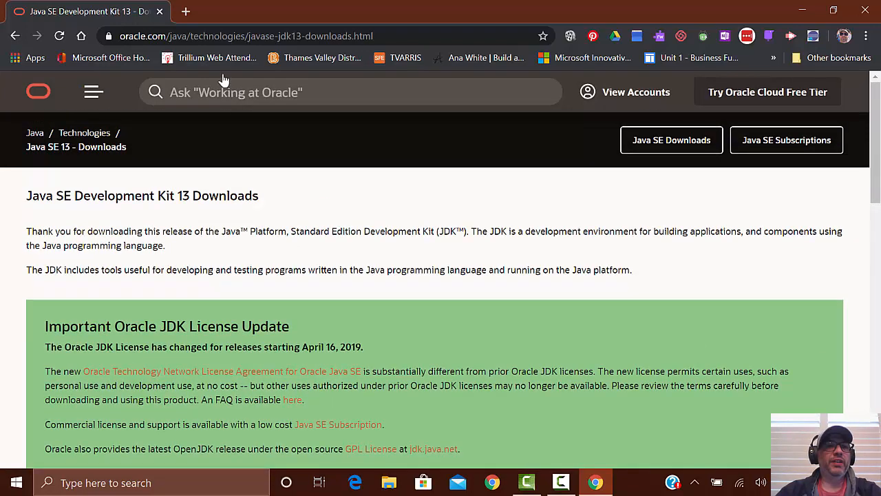
left_click(205, 38)
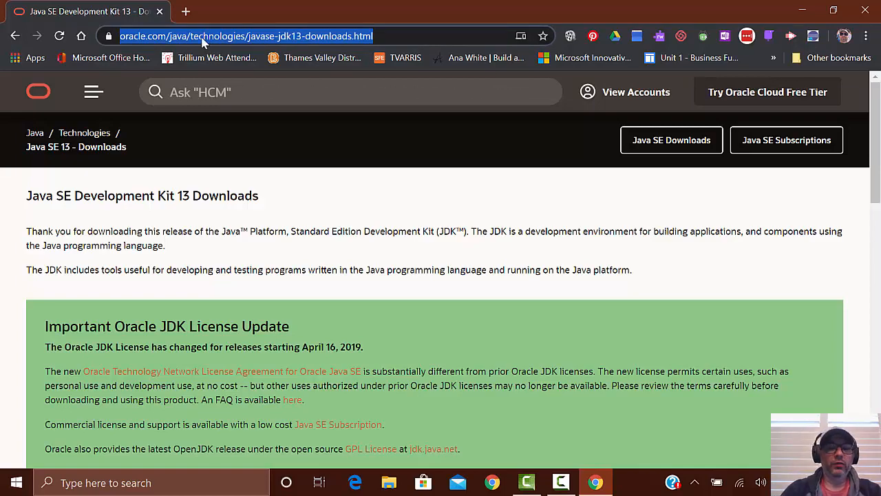
type("Apa")
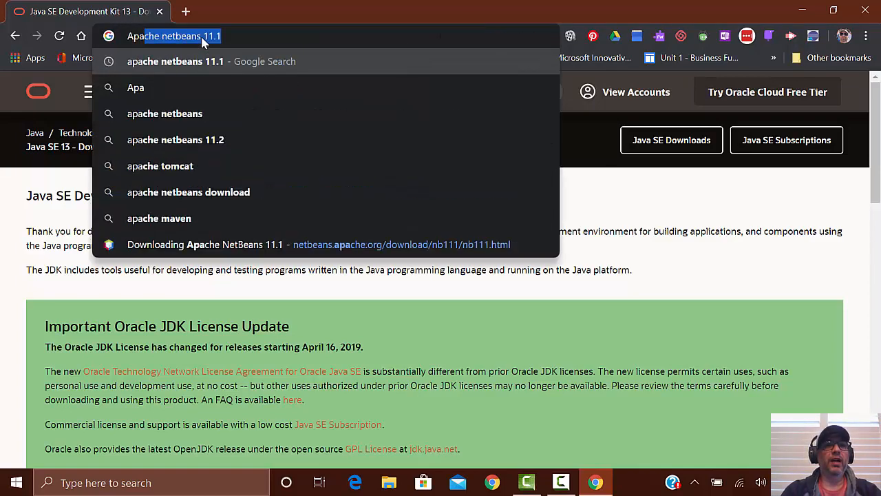
type("che ne")
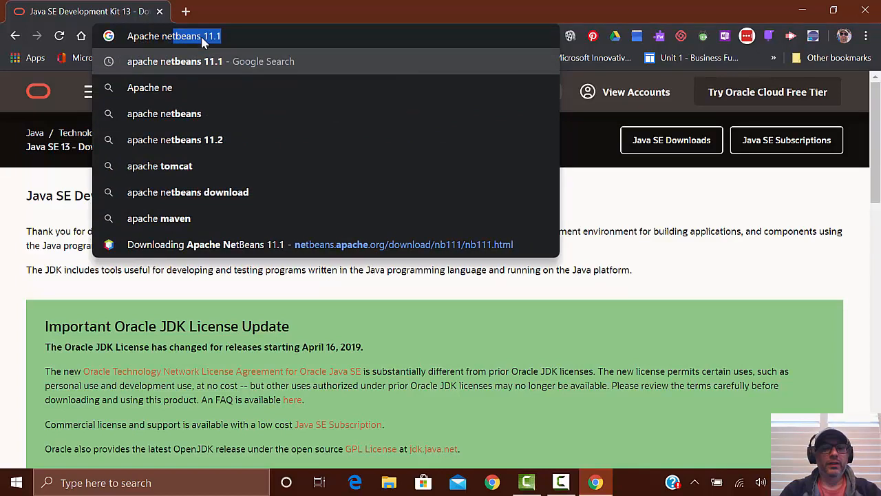
type("tbeans 11.1")
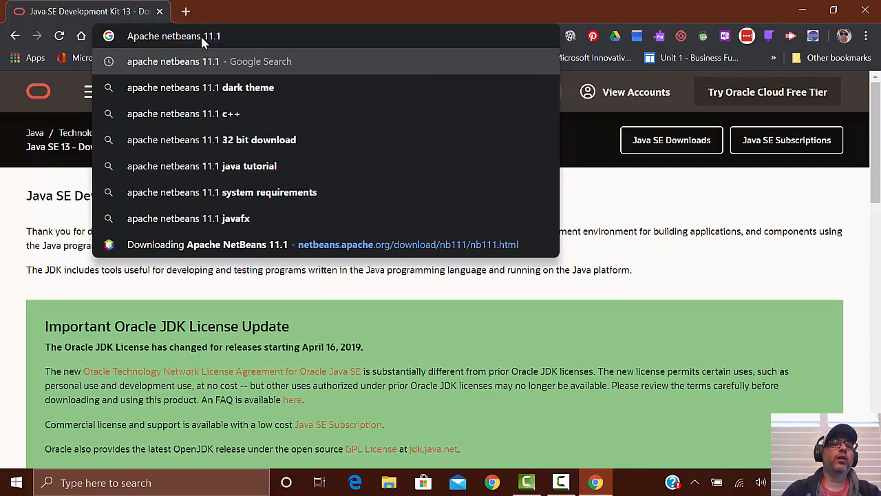
key("Return")
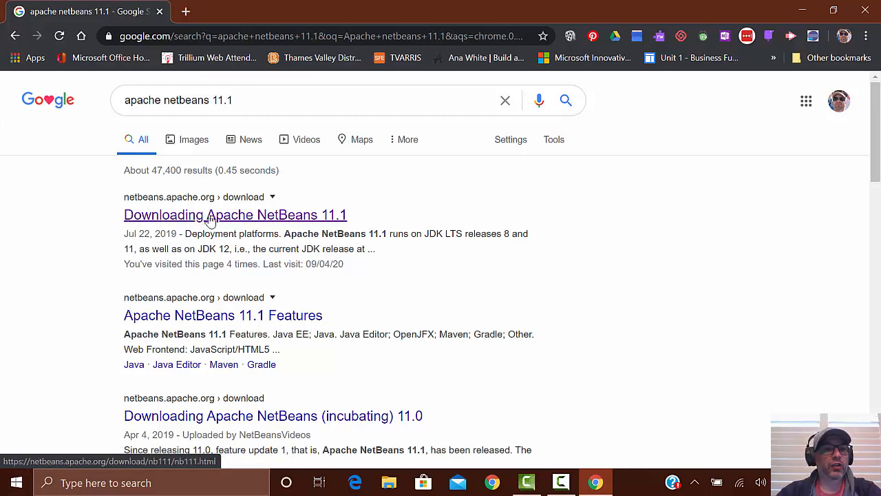
left_click(233, 219)
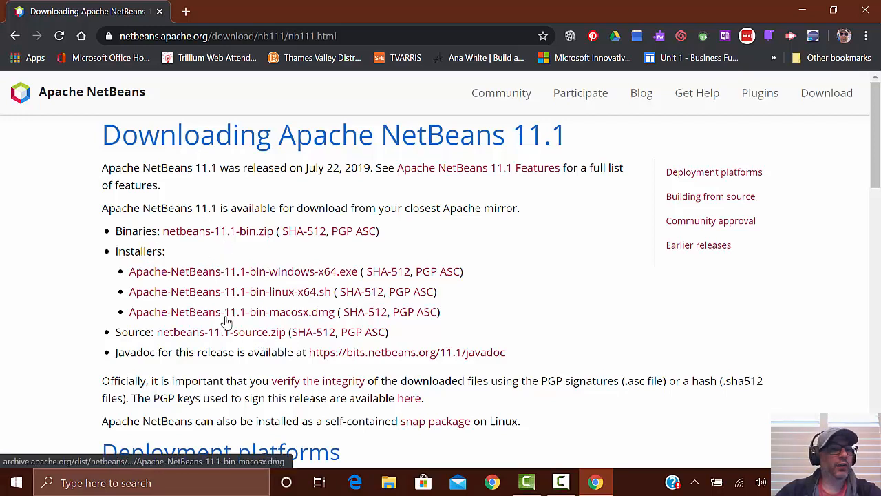
Step: Request the Windows installer Apache-NetBeans-11.1-bin-windows-x64.exe and cancel saving it to the Downloads folder
left_click(296, 272)
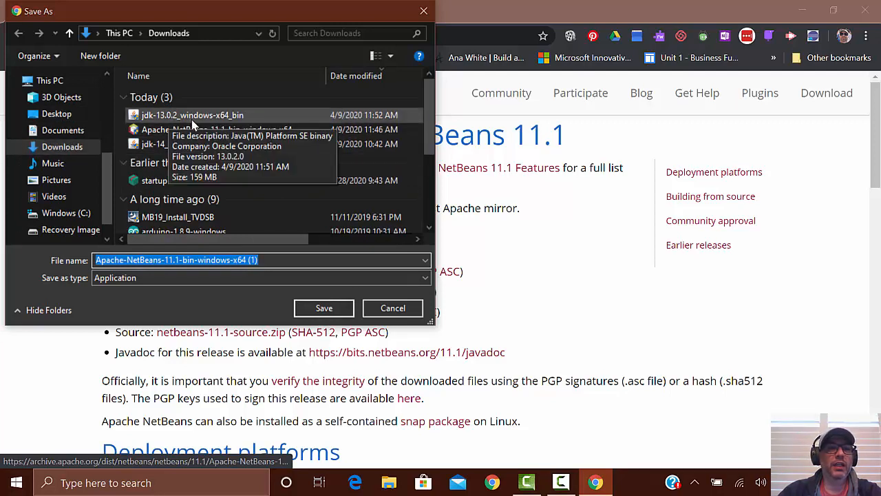
left_click(407, 314)
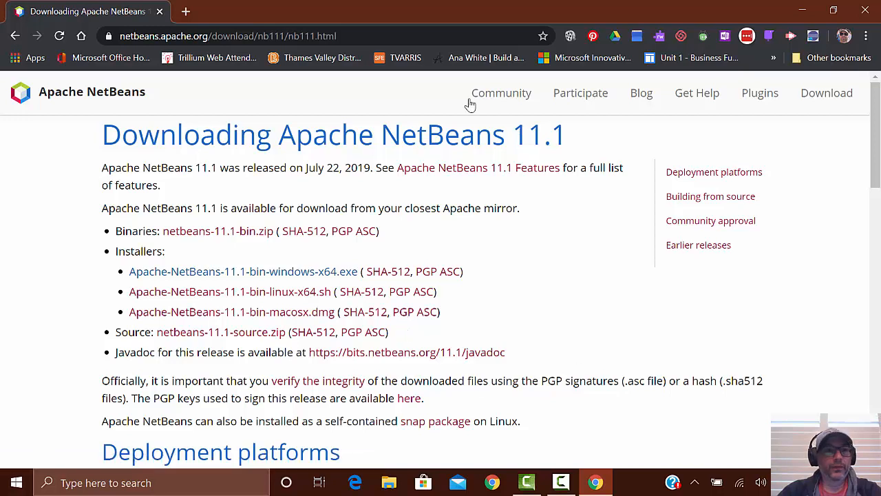
left_click(301, 274)
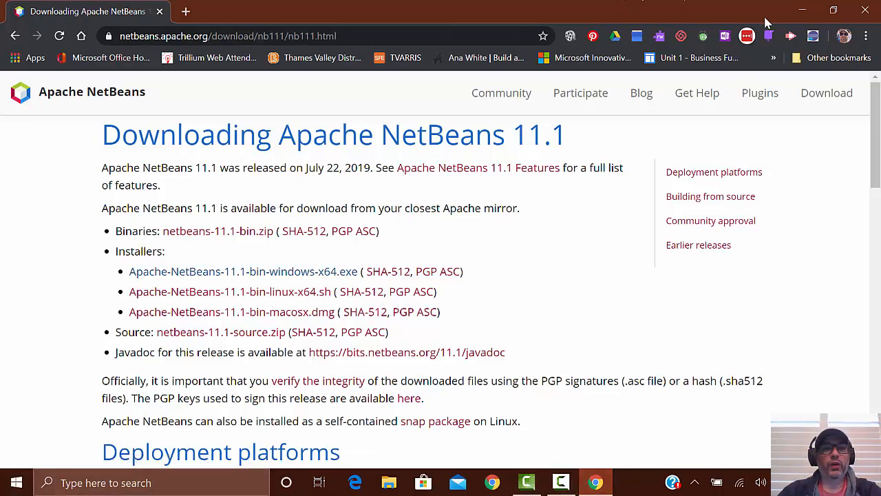
Step: Close the browser and delete the jdk-14_windows-x64_bin installer from the Downloads folder in File Explorer
left_click(866, 12)
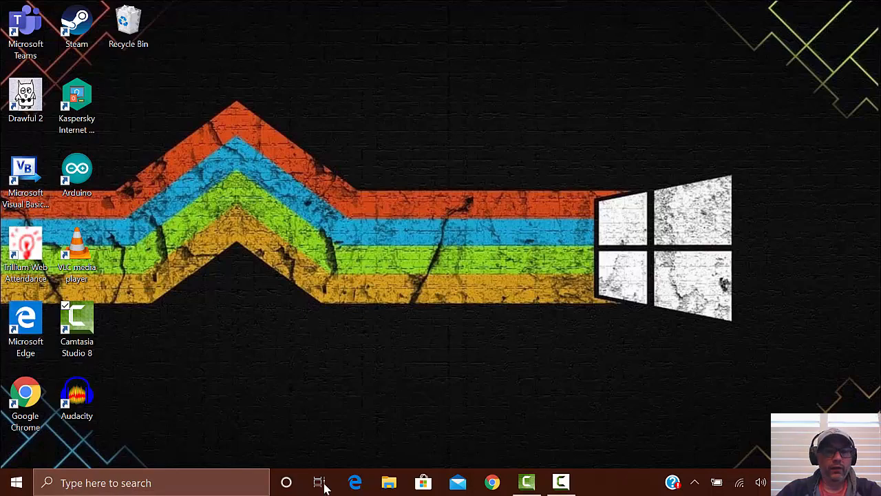
left_click(387, 483)
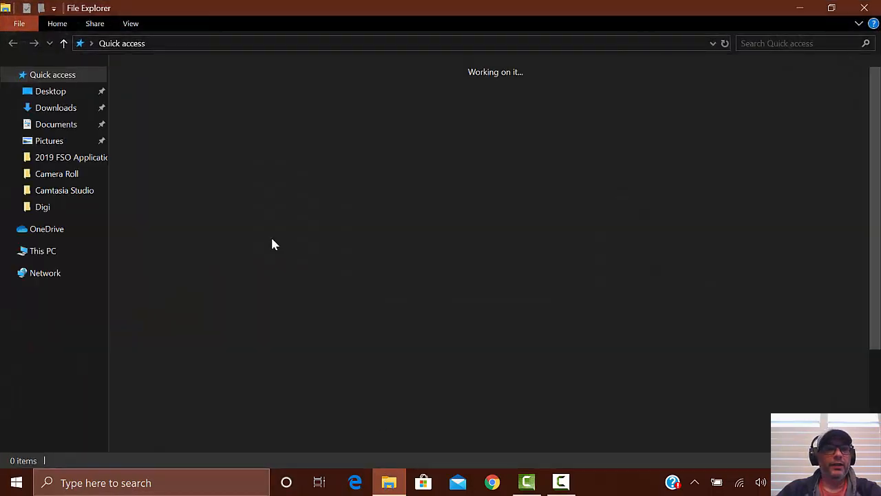
left_click(47, 109)
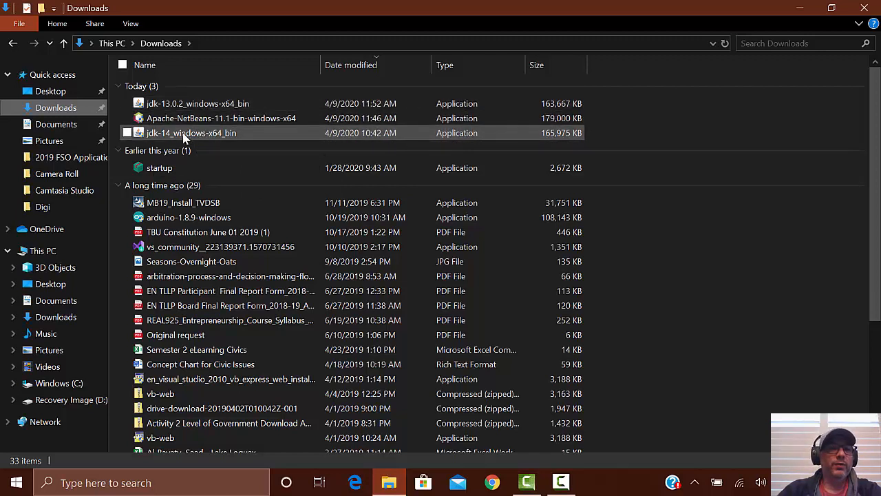
left_click(190, 137)
right_click(192, 139)
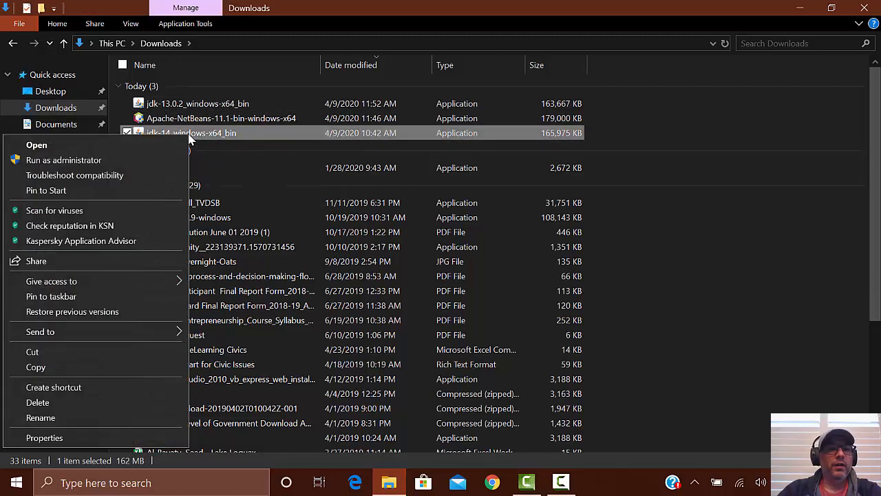
left_click(59, 404)
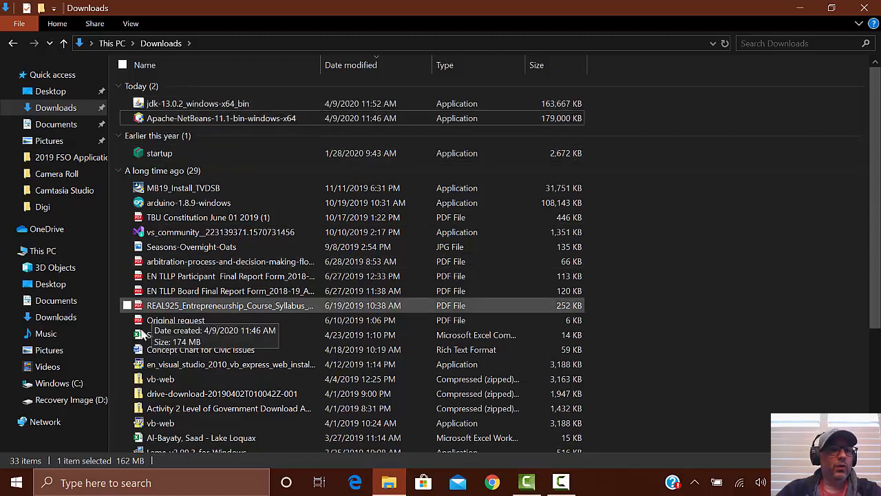
Step: Check the installed apps in Windows Settings for Java(TM) SE Development Kit 13.0.2 (64-bit), and close Settings
left_click(19, 486)
left_click(17, 419)
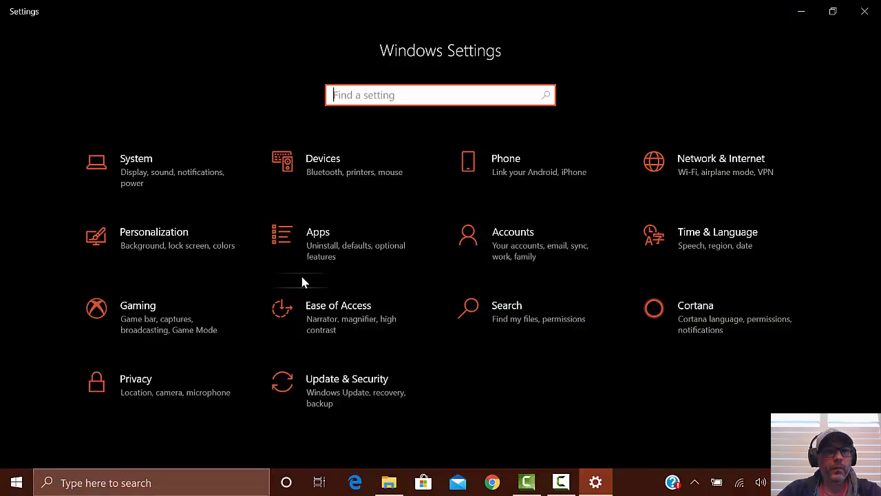
left_click(299, 238)
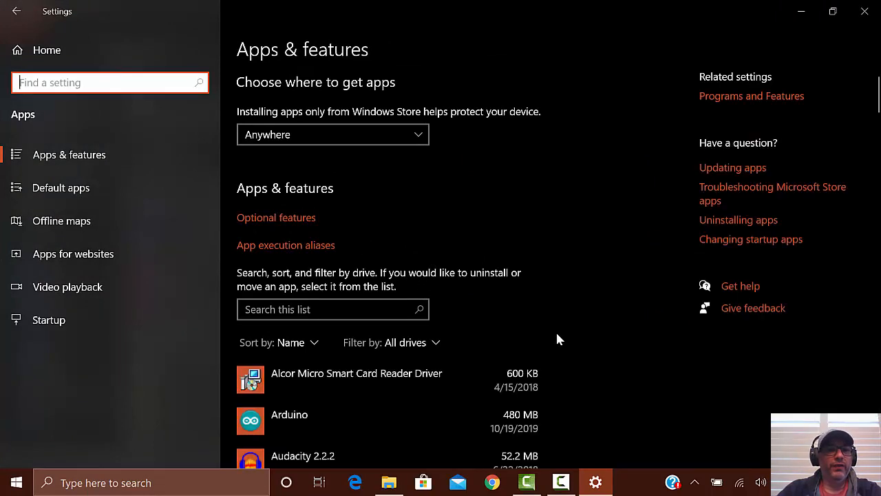
scroll(557, 337, "down", 5)
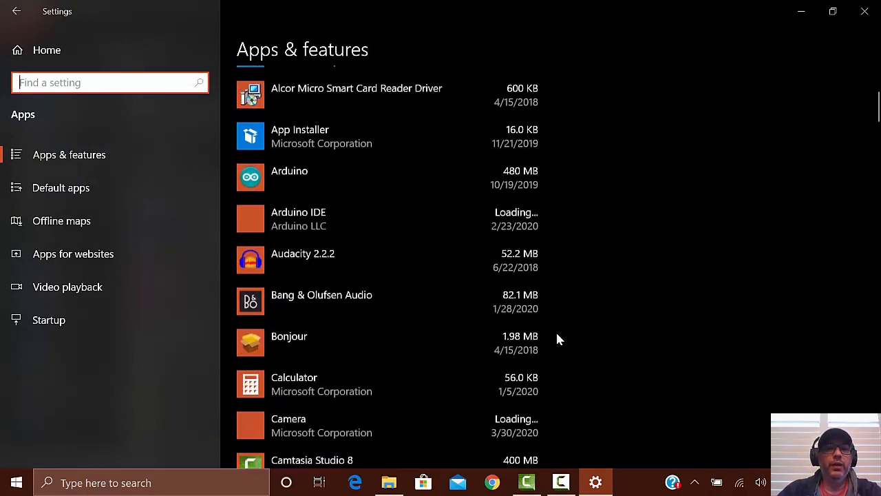
scroll(557, 338, "down", 6)
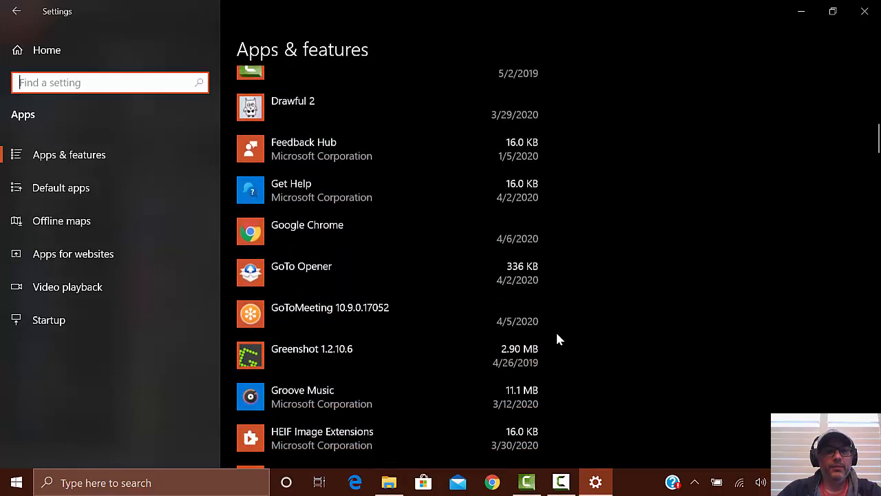
scroll(557, 339, "down", 6)
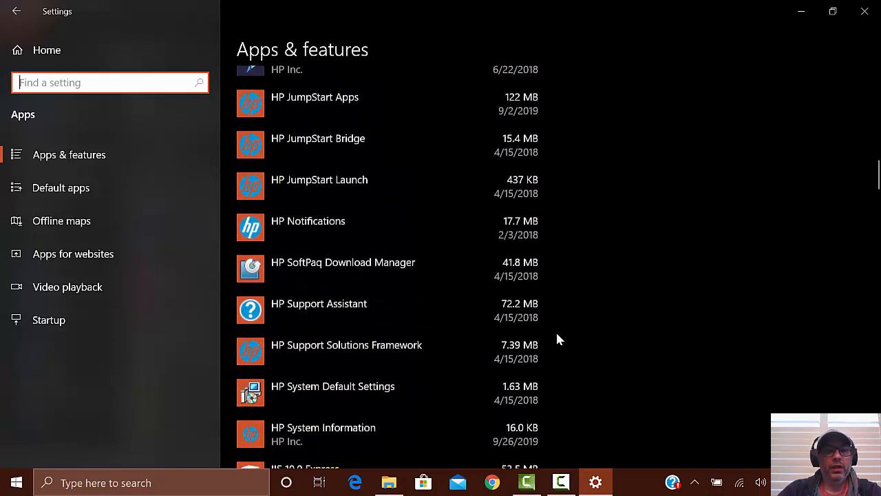
scroll(558, 339, "down", 6)
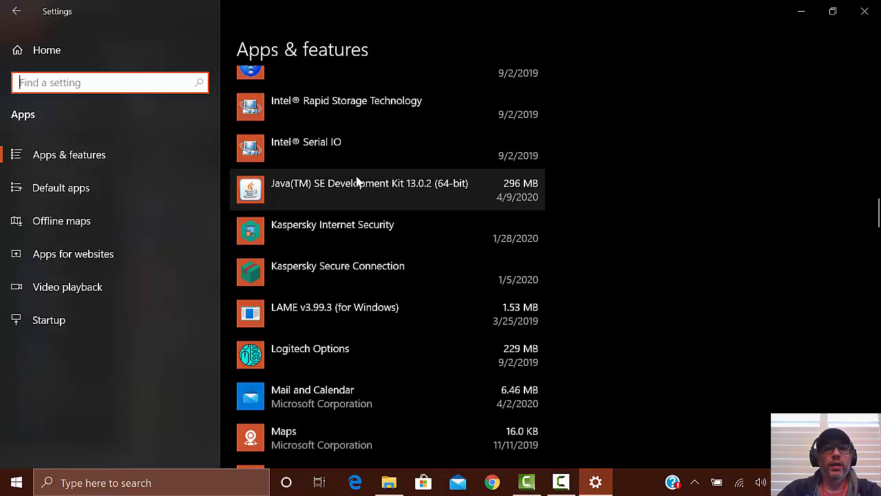
left_click(16, 19)
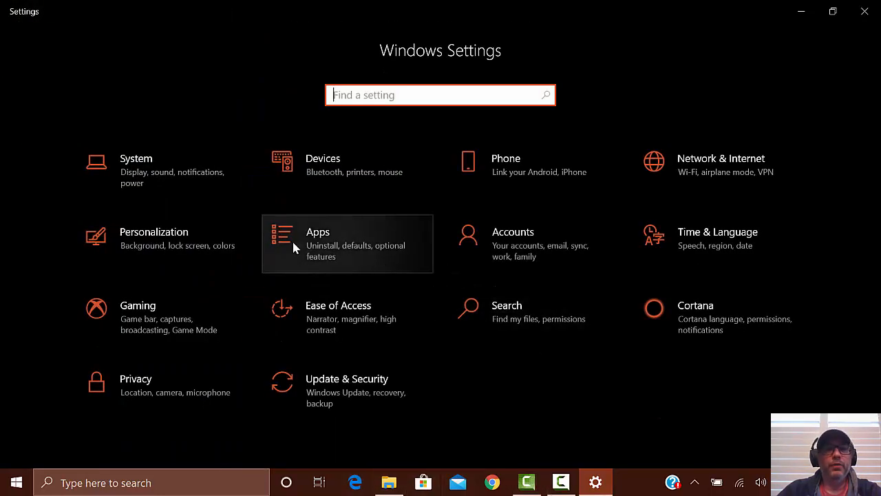
left_click(864, 11)
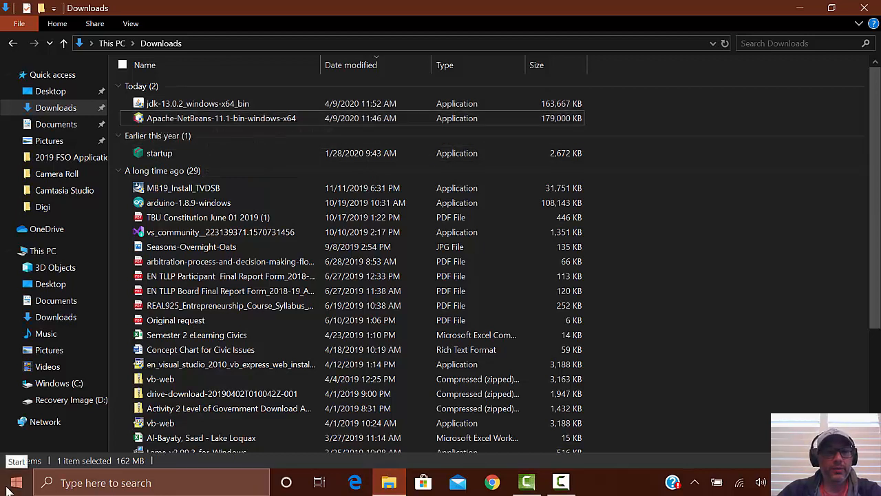
Step: Run the Apache-NetBeans-11.1-bin-windows-x64 installer from the Downloads folder and accept its license agreement
left_click(251, 124)
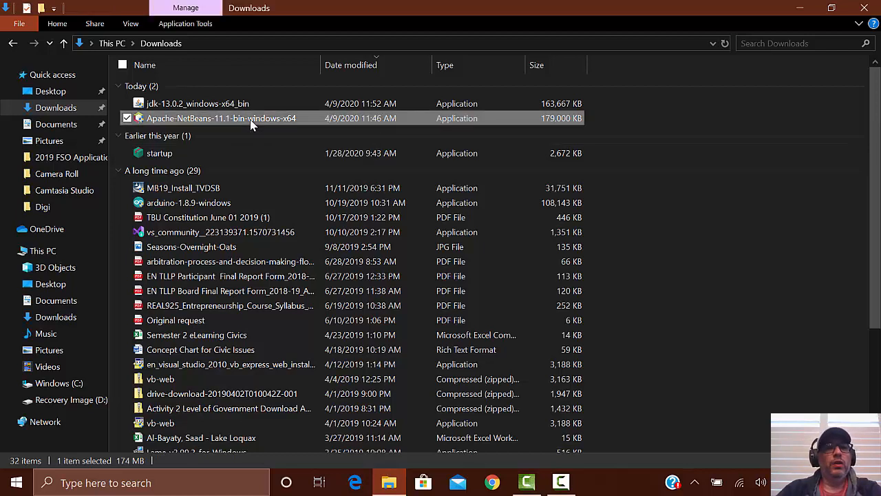
double_click(251, 123)
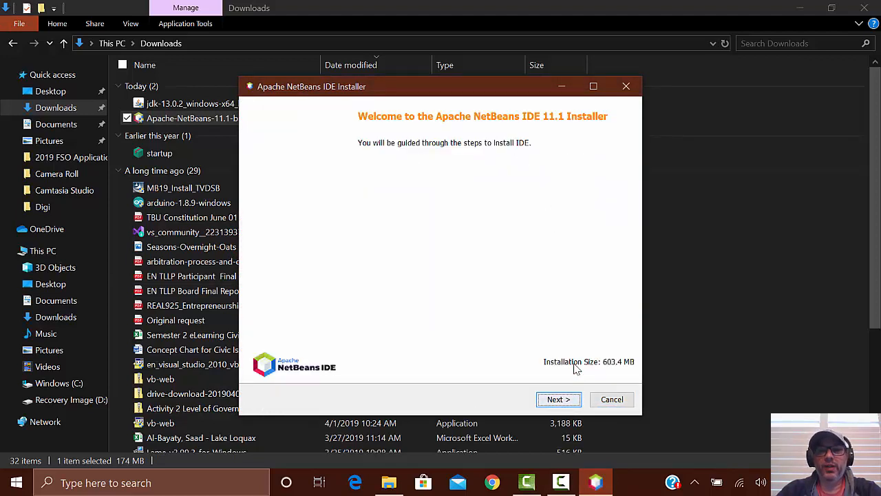
left_click(559, 400)
left_click(254, 368)
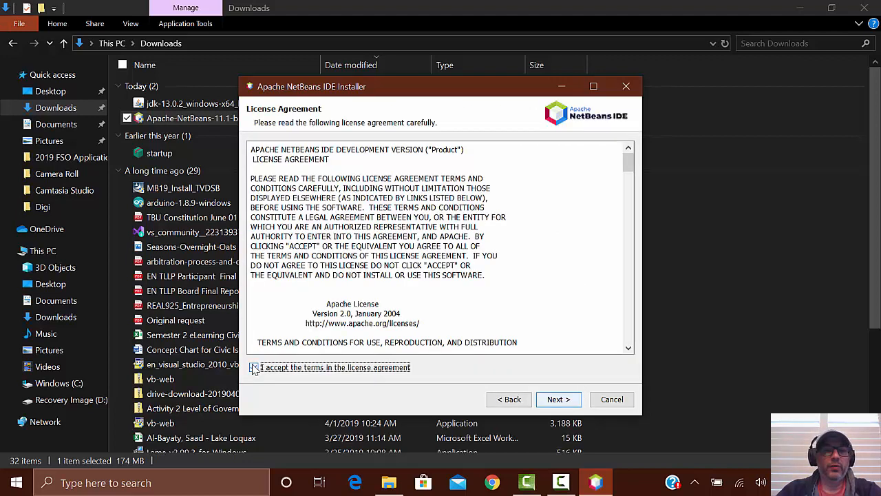
left_click(560, 399)
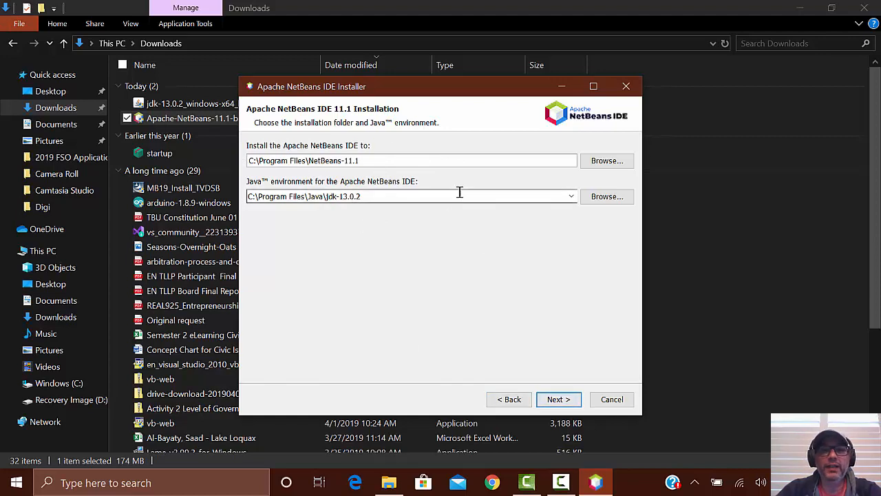
Step: Install NetBeans to C:\Program Files\NetBeans-11.1 using C:\Program Files\Java\jdk-13.0.2 with Check for Updates enabled, and close the installer and File Explorer
left_click(564, 399)
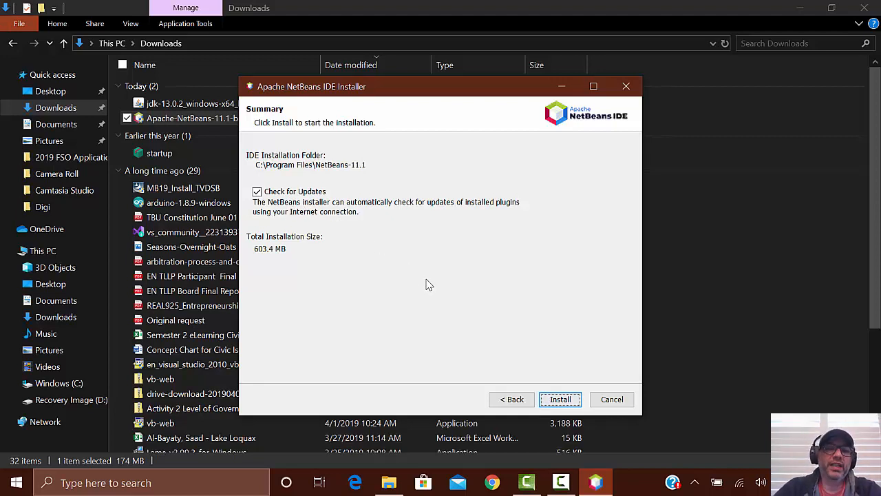
left_click(561, 401)
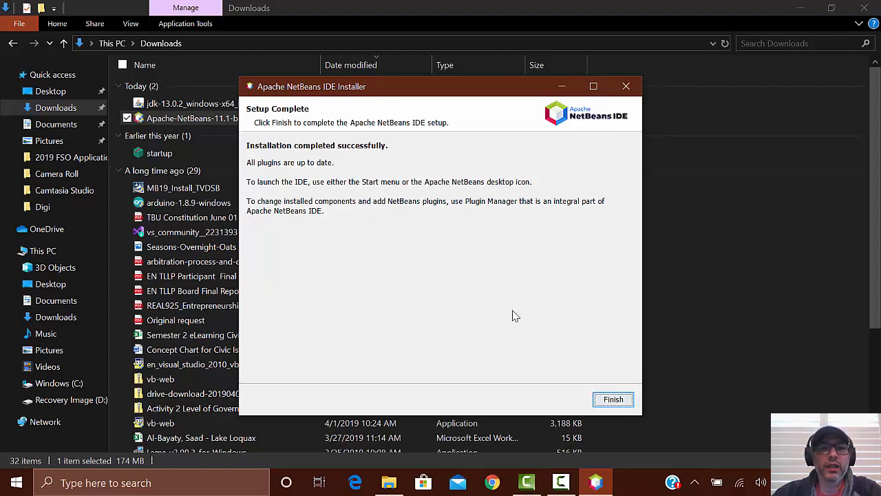
left_click(617, 400)
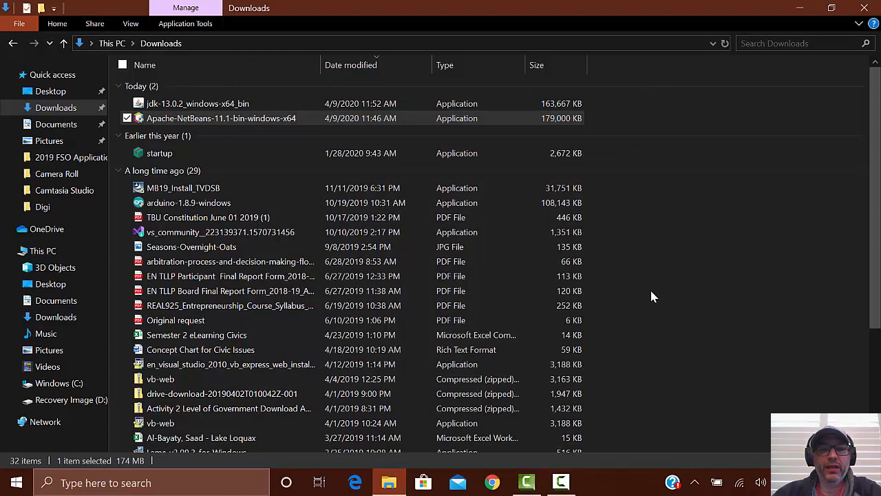
left_click(865, 9)
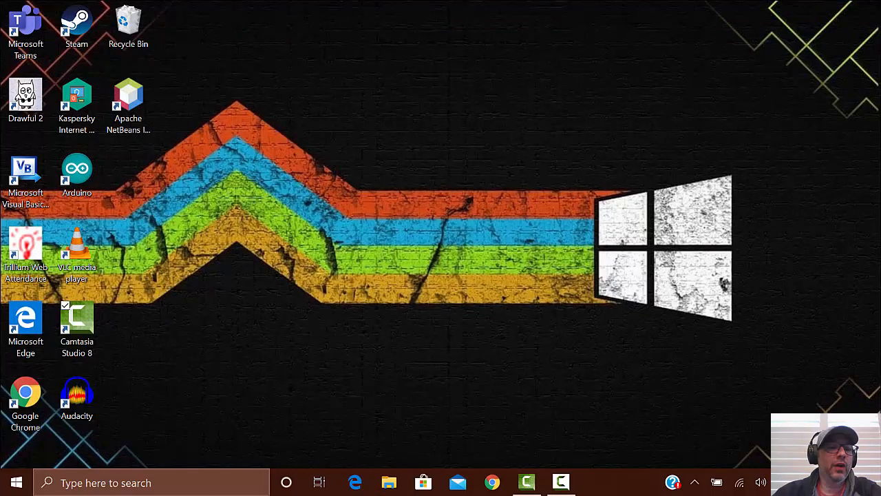
Step: Look up the Apache NetBeans folder among the installed programs and launch Apache NetBeans IDE from its desktop shortcut
left_click(17, 482)
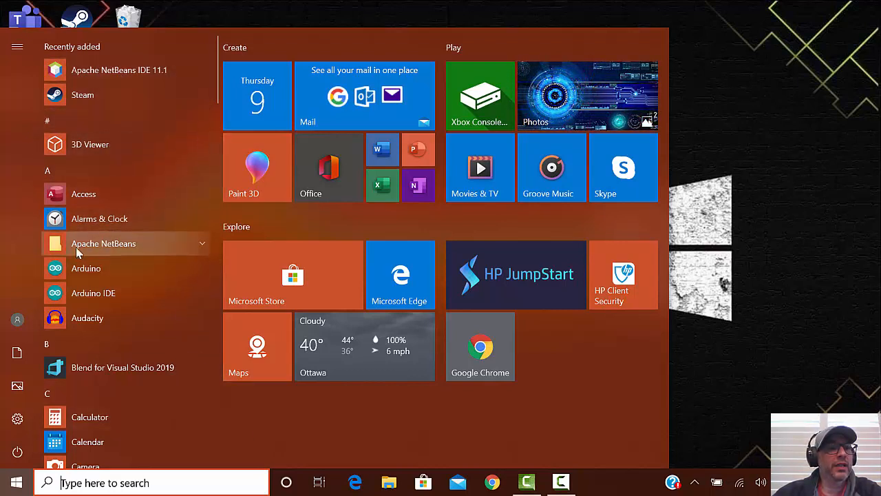
left_click(201, 249)
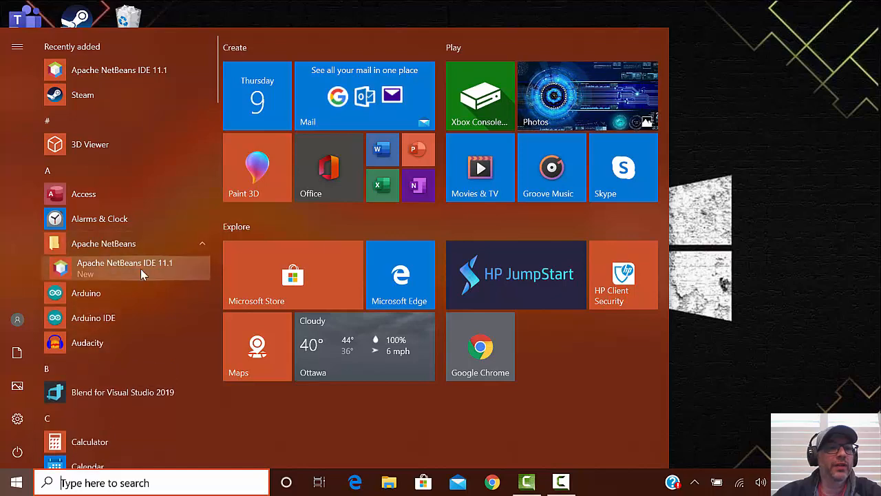
left_click(819, 93)
double_click(128, 103)
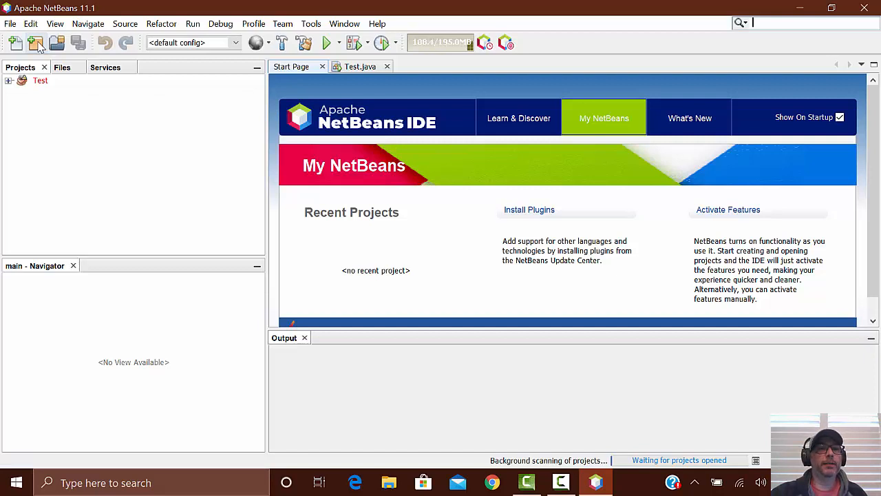
Step: Start a new project and try to resolve the Invalid Java Platform Version problem reported for the Test project
left_click(37, 44)
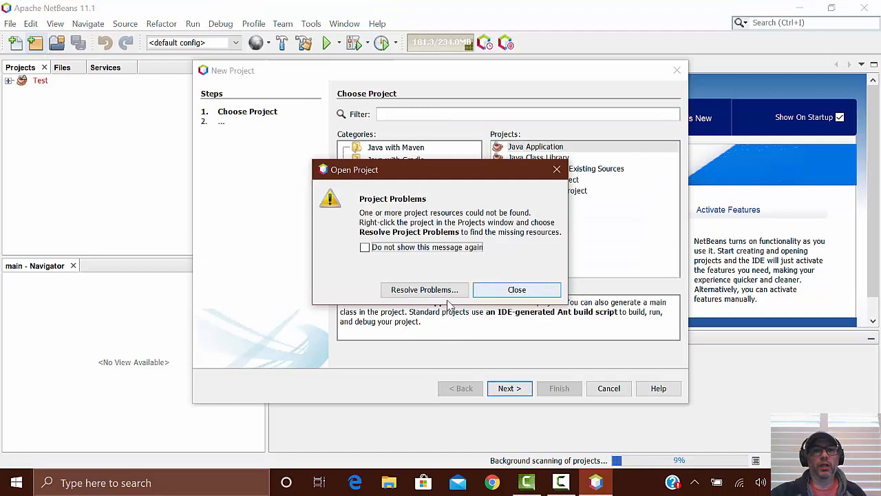
left_click(424, 290)
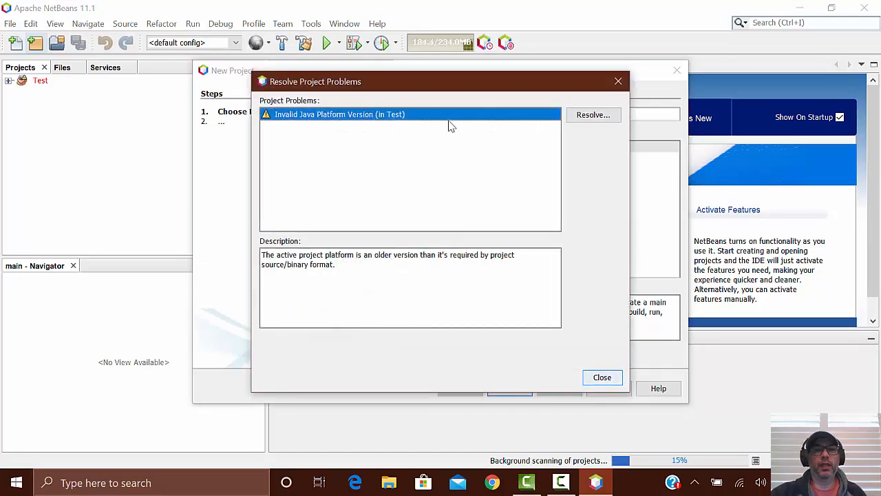
left_click(601, 117)
left_click(505, 286)
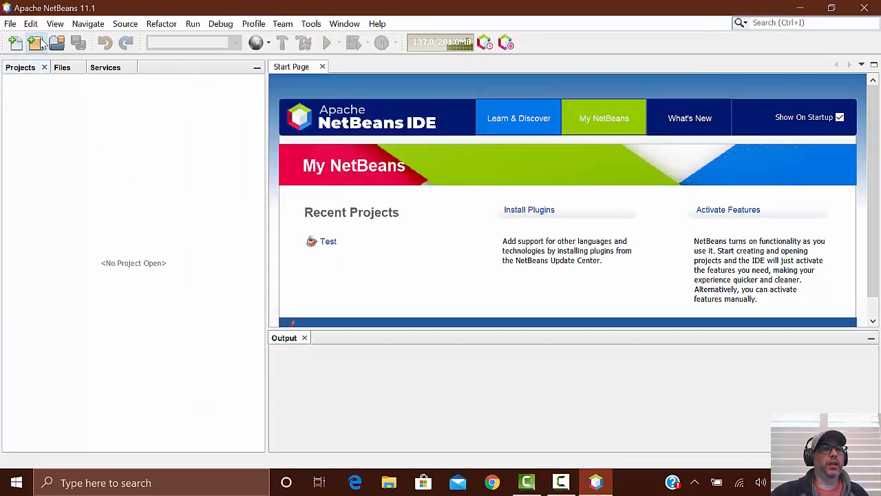
Step: Start a new project, look through the Java with Ant subcategories, and choose the Java Application type under Java with Ant
left_click(35, 43)
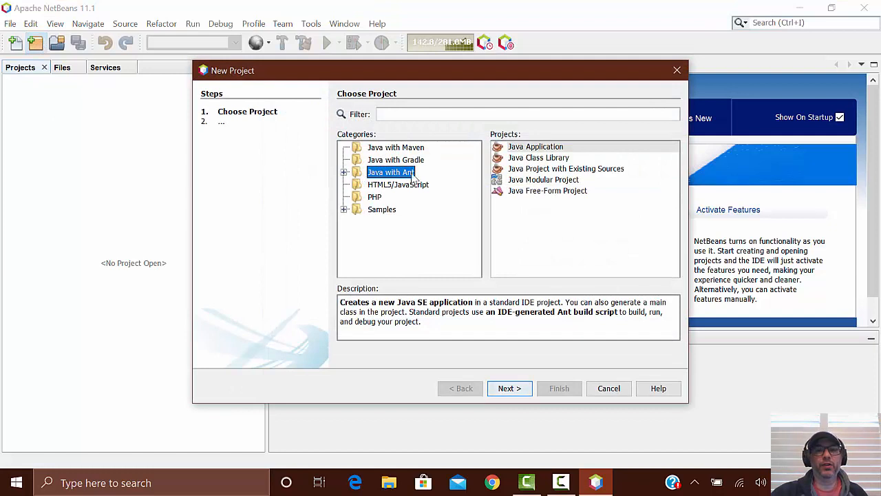
left_click(547, 151)
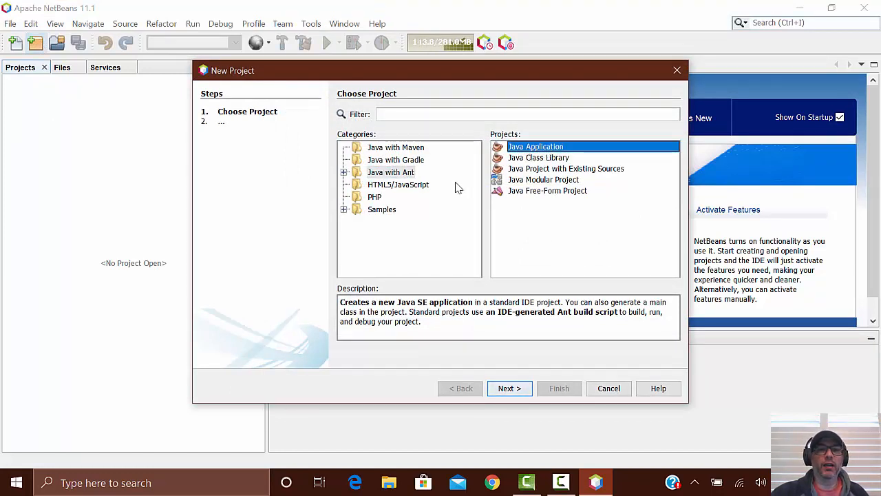
left_click(344, 173)
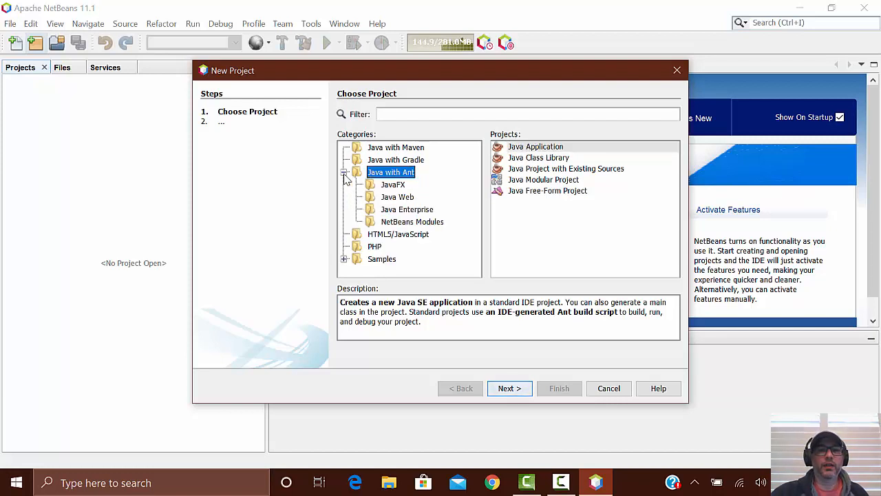
left_click(393, 186)
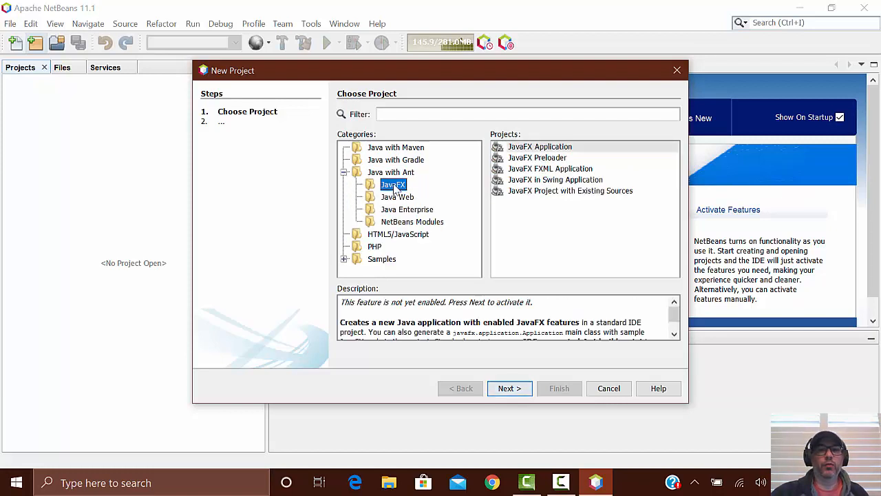
left_click(397, 174)
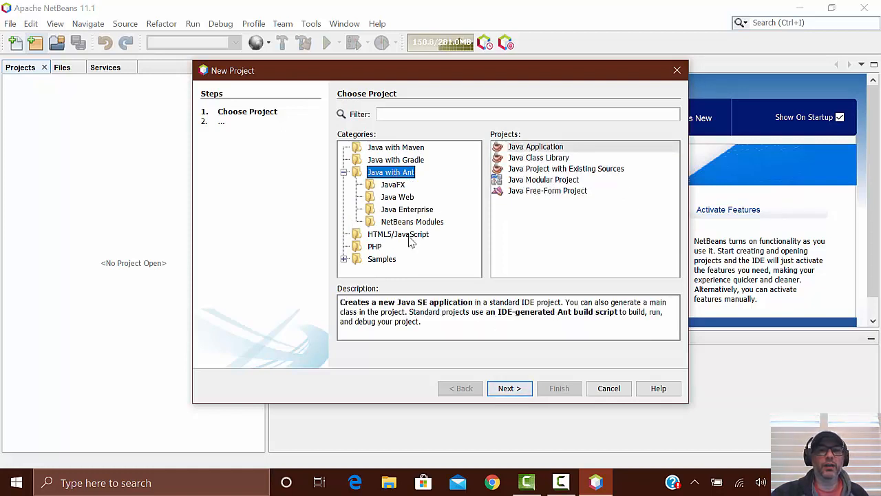
left_click(404, 222)
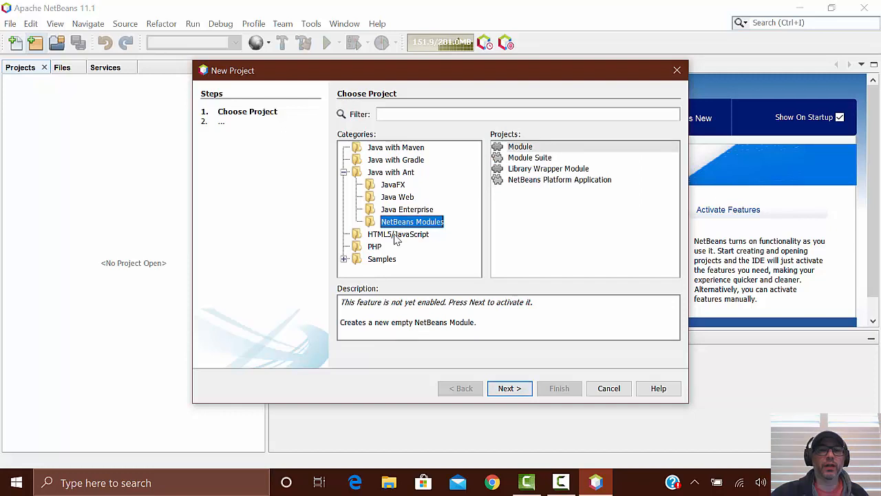
left_click(344, 172)
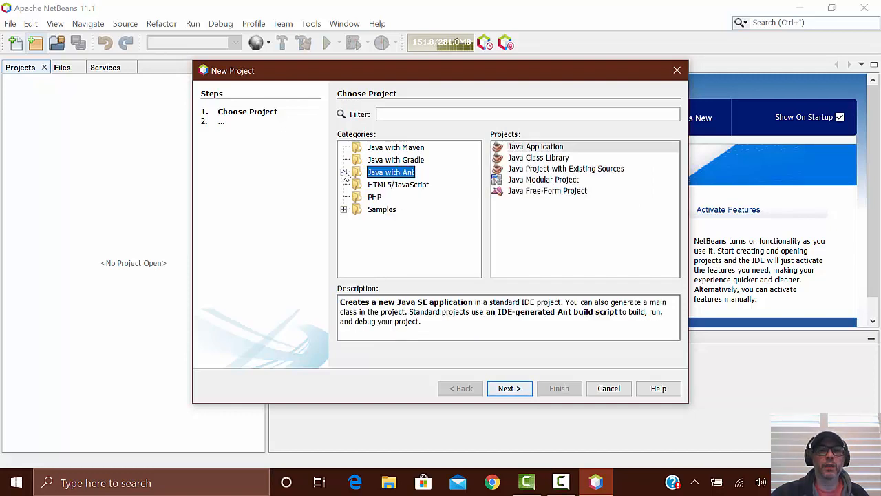
left_click(510, 388)
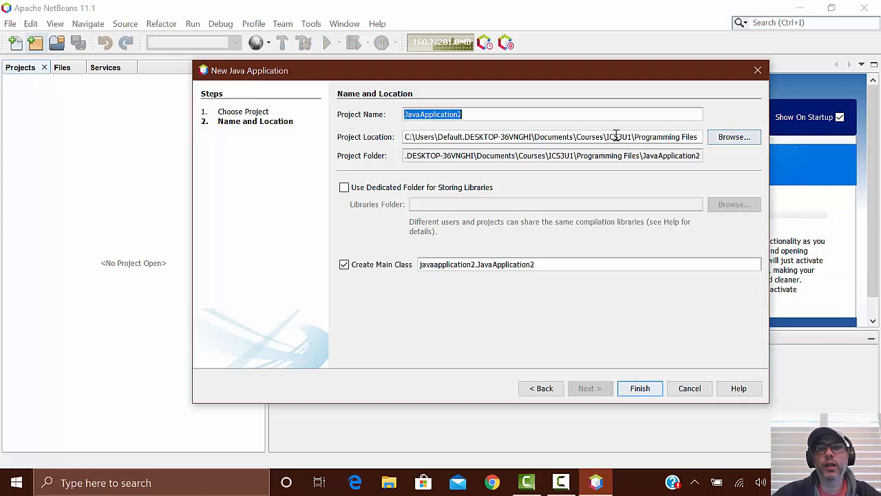
Step: Set the new project's location to the Programming Files folder inside ICS3U1
left_click(725, 142)
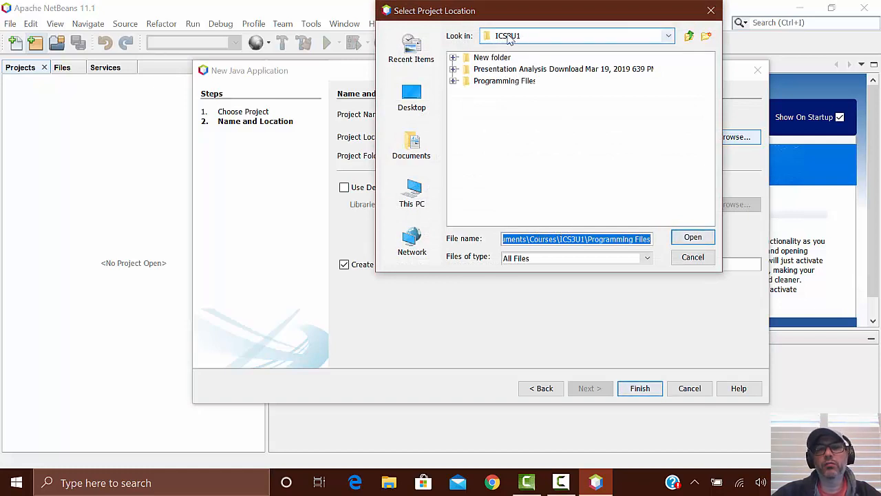
left_click(454, 80)
left_click(496, 82)
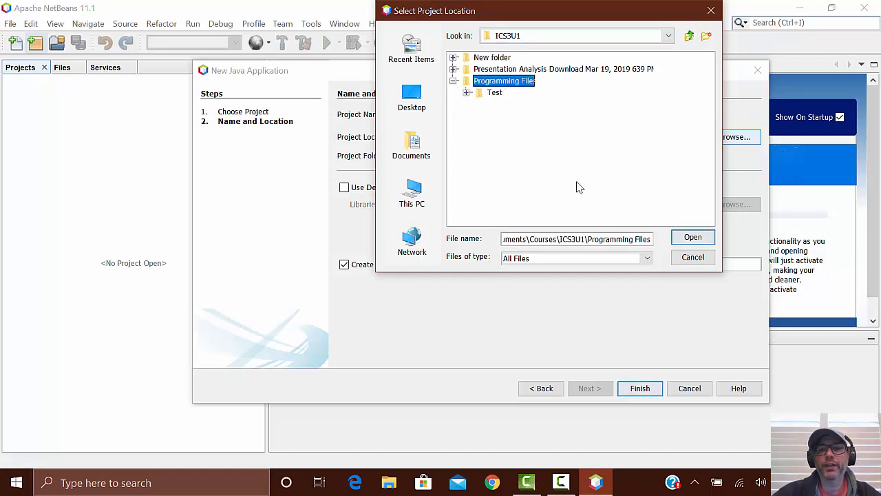
left_click(691, 237)
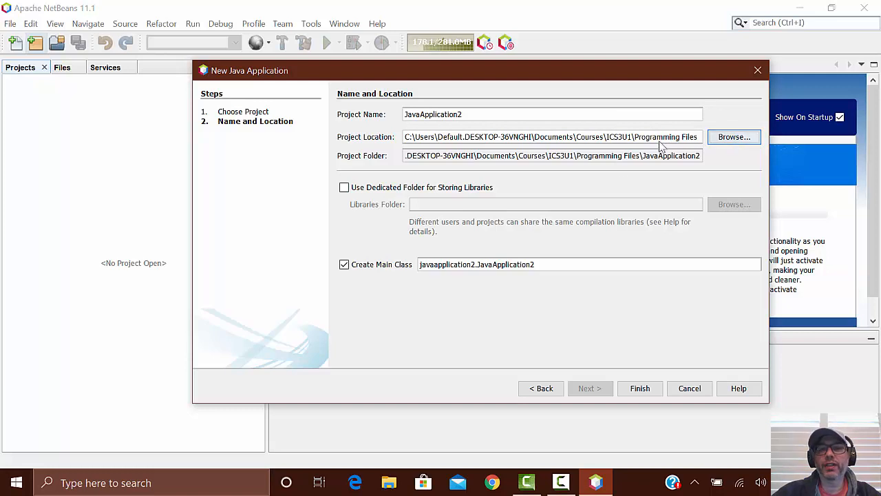
Step: Name the project Test2 and create it with the main class test2.Test2
left_click_drag(482, 114, 393, 108)
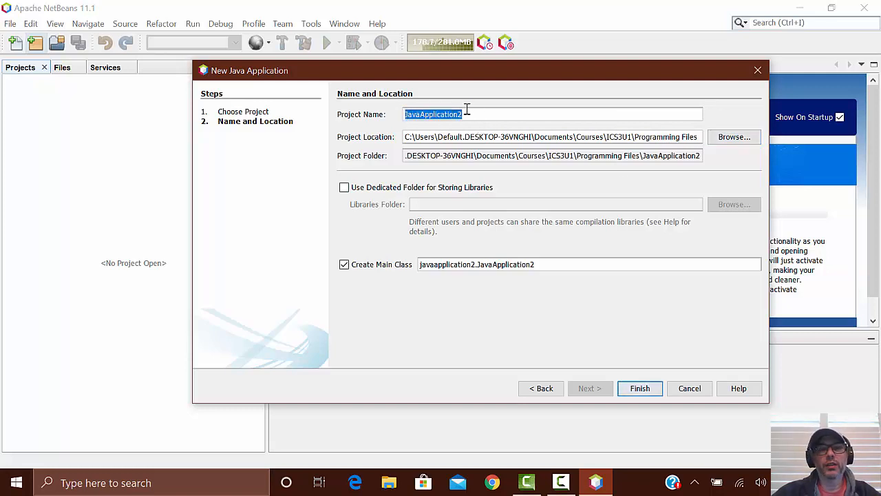
type("Test2")
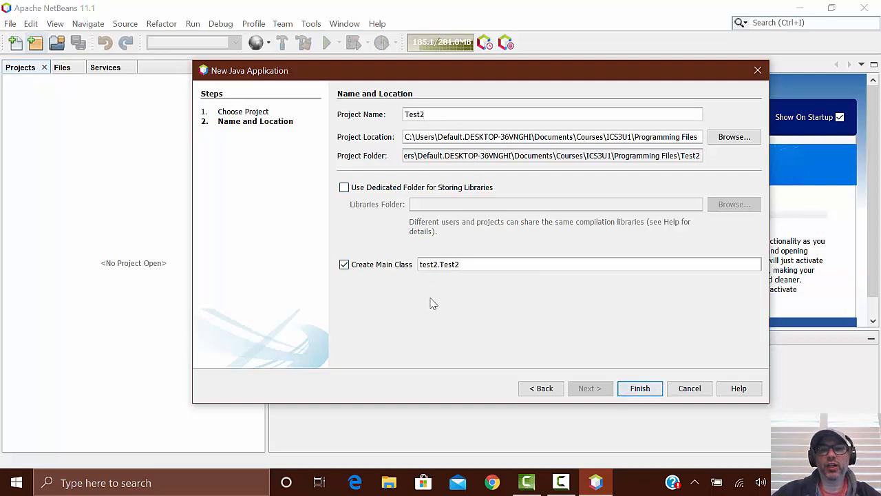
left_click(640, 388)
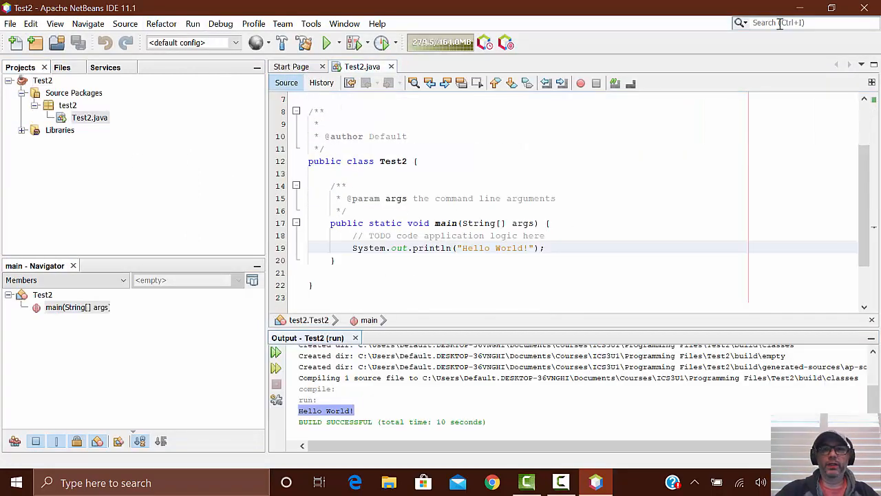
Step: Close the NetBeans IDE with the Test2 project open
left_click(864, 8)
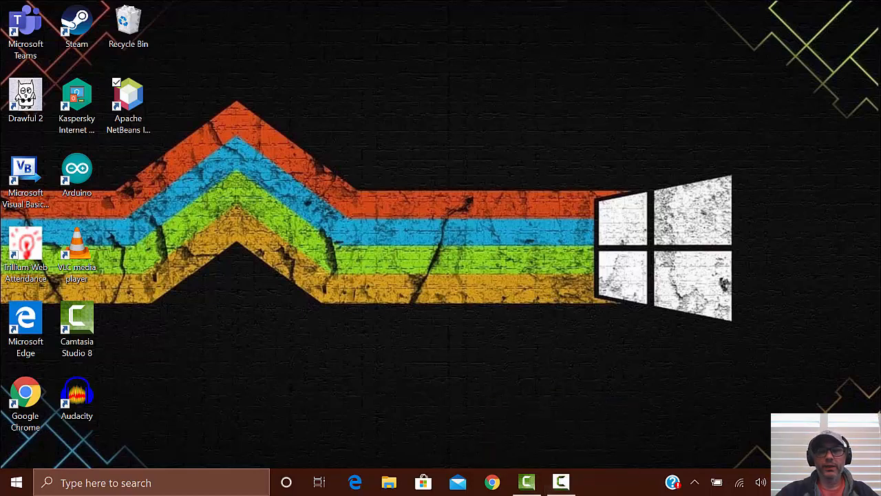
left_click(561, 482)
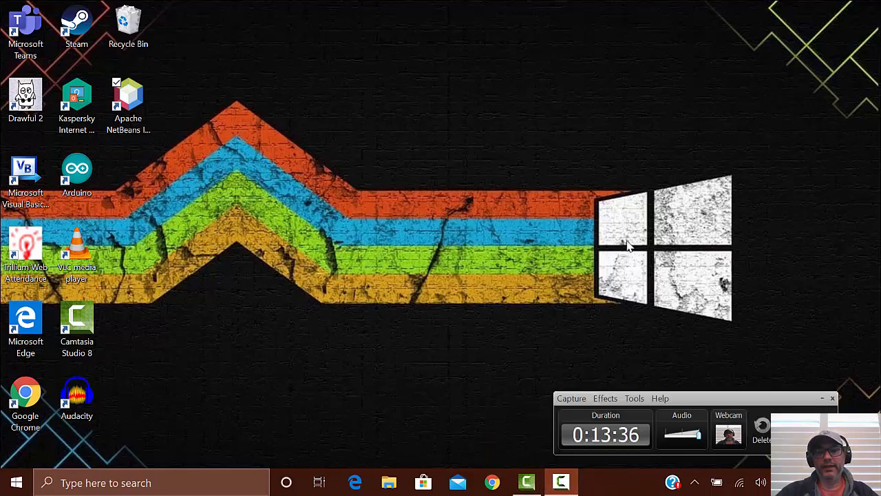